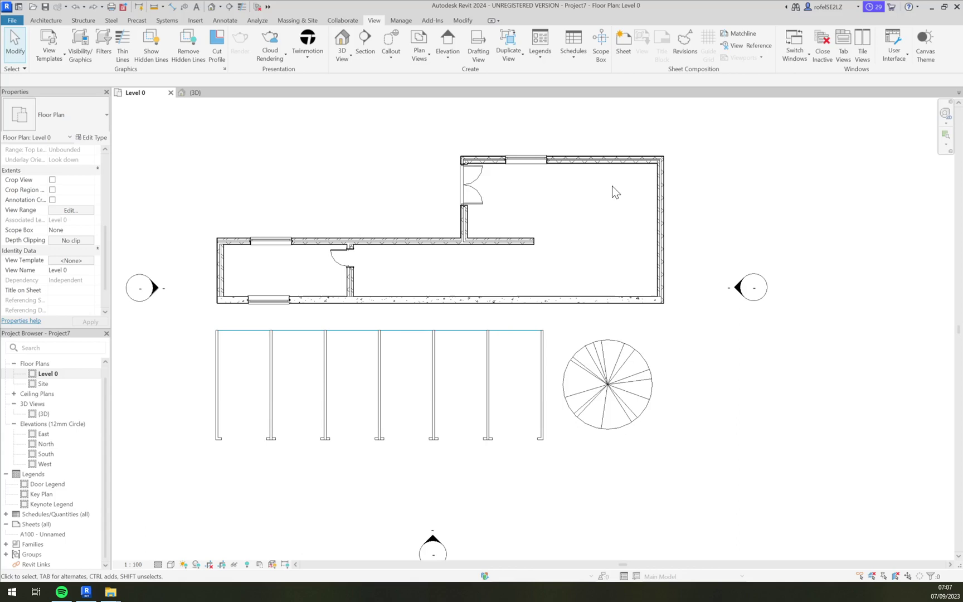
# - Pan and zoom around Project7's Level 0 floor plan to frame the walls, columns and stair
pyautogui.scroll(-3, 634, 215)
pyautogui.scroll(3, 634, 214)
pyautogui.scroll(-2, 608, 238)
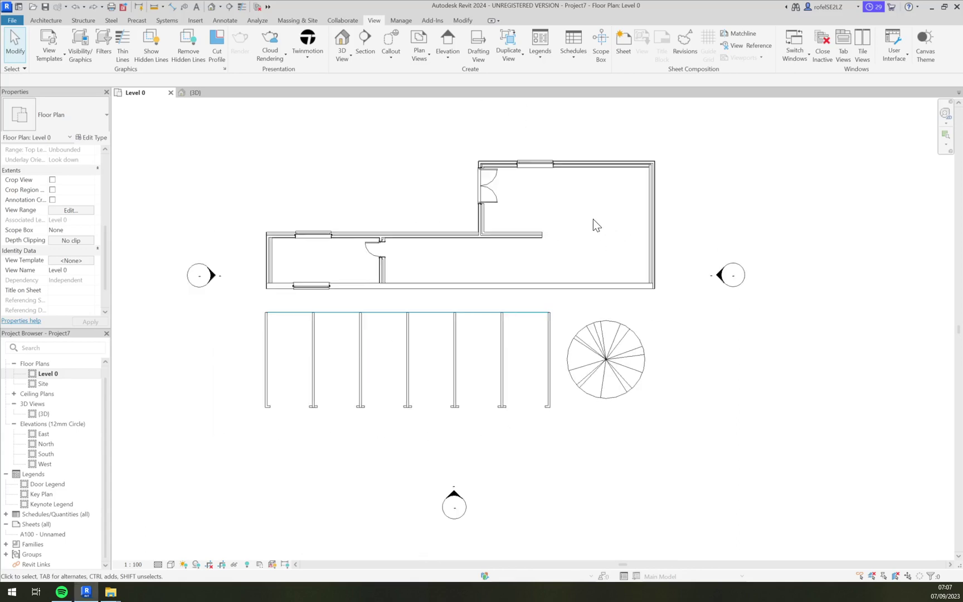
pyautogui.moveTo(593, 219)
pyautogui.mouseDown(button='middle')
pyautogui.moveTo(622, 239)
pyautogui.moveTo(598, 240)
pyautogui.mouseUp(button='middle')
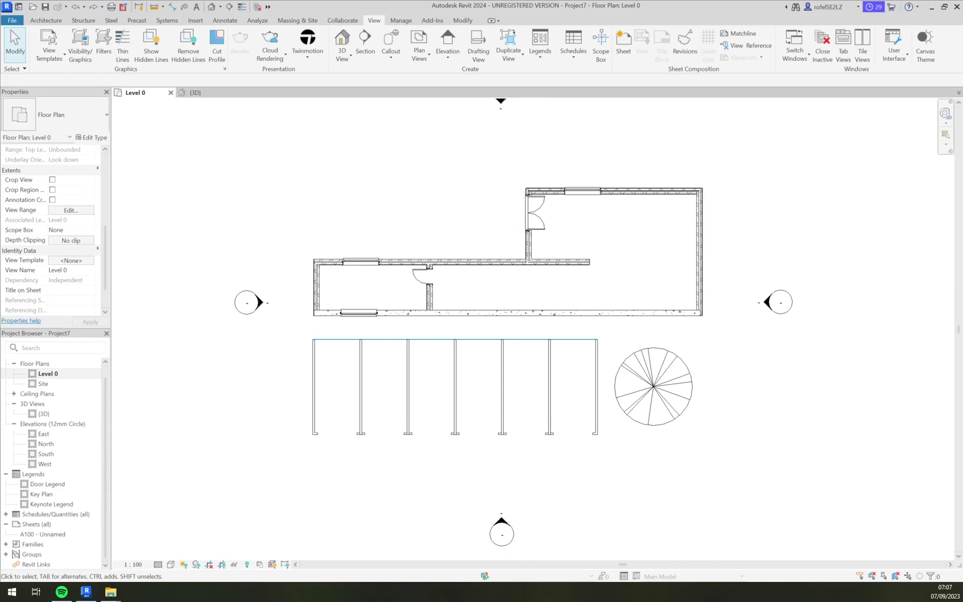
pyautogui.scroll(2, 342, 142)
pyautogui.scroll(-2, 368, 281)
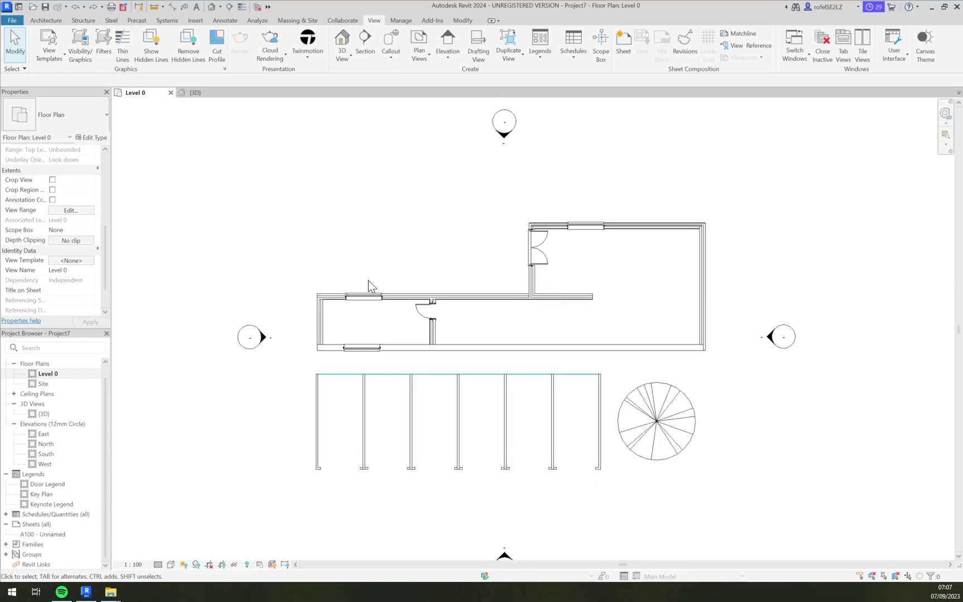
pyautogui.scroll(-1, 400, 213)
pyautogui.moveTo(399, 213); pyautogui.dragTo(381, 172, button='middle')
pyautogui.scroll(1, 383, 173)
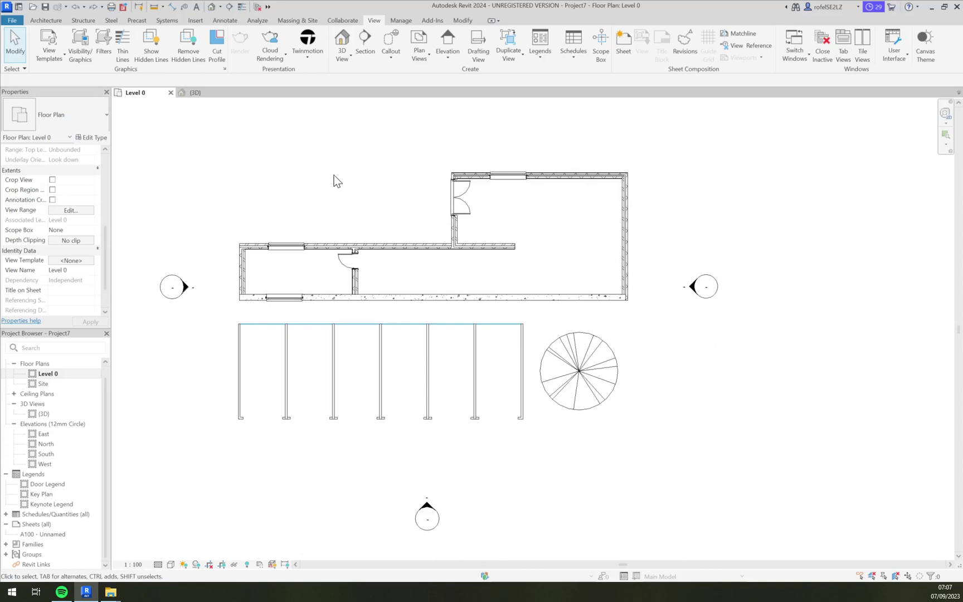
# - Set the UI active theme to Dark under Options > Colors, giving a Dark canvas scheme
pyautogui.click(12, 21)
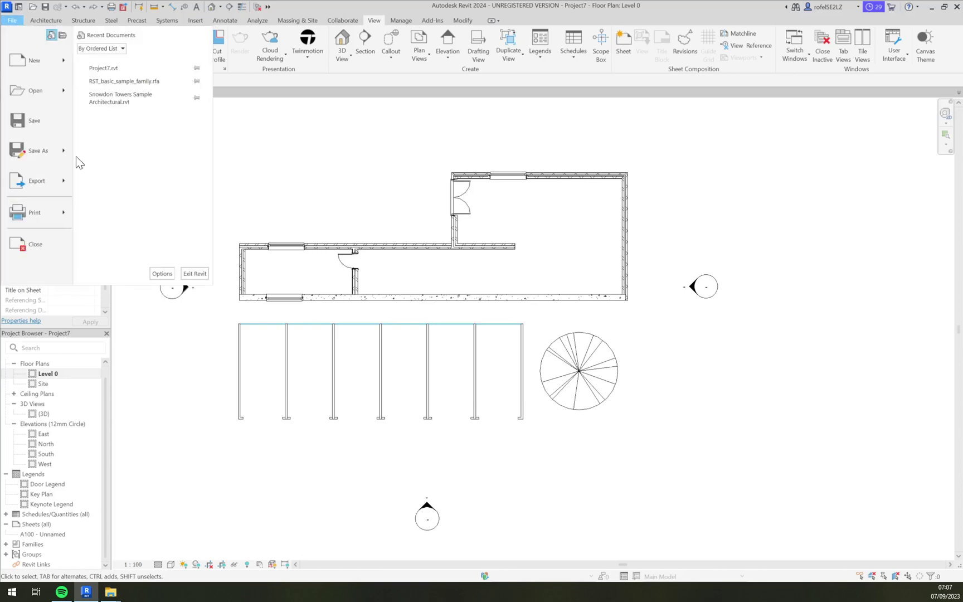
pyautogui.click(166, 274)
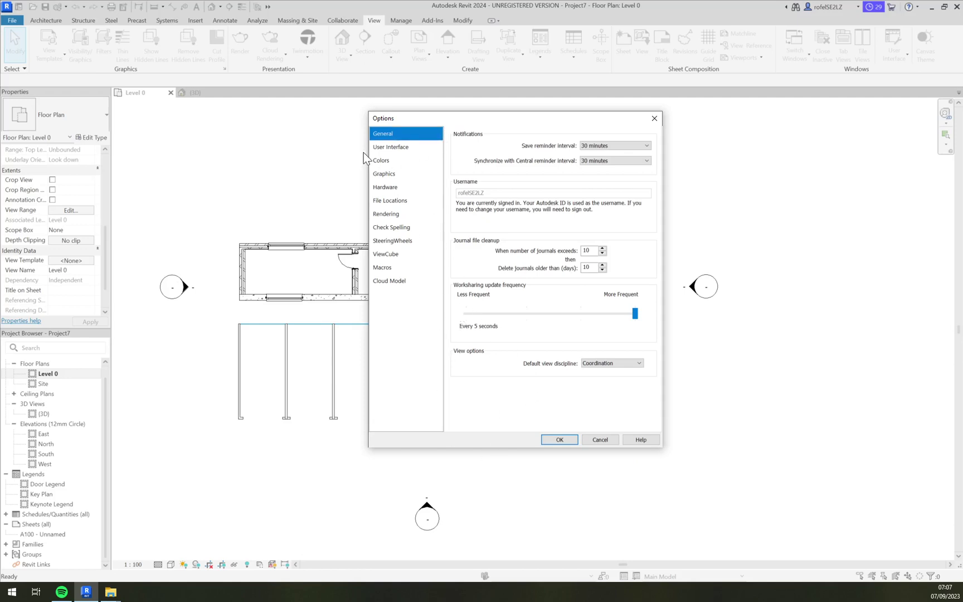
pyautogui.click(397, 149)
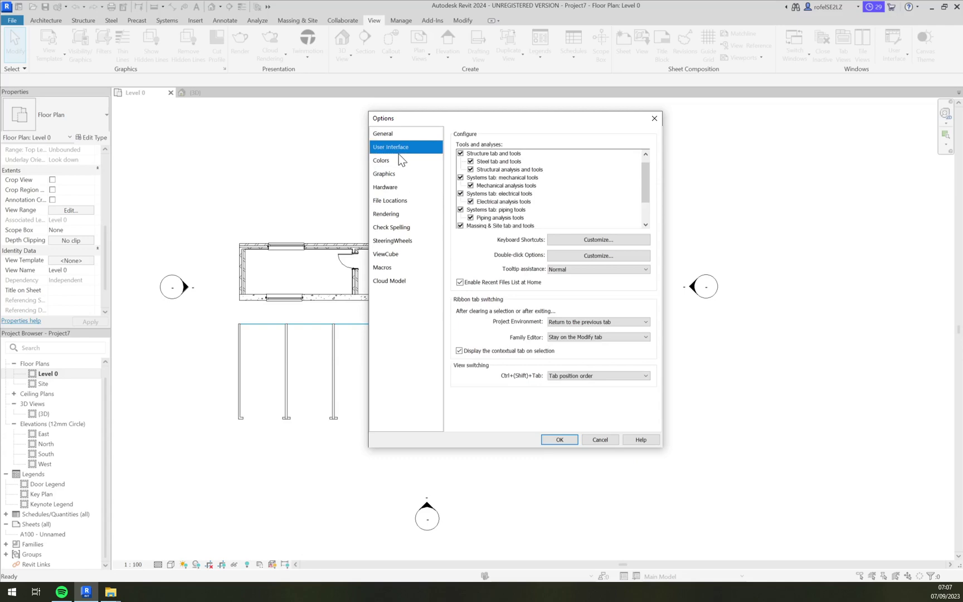
pyautogui.click(398, 159)
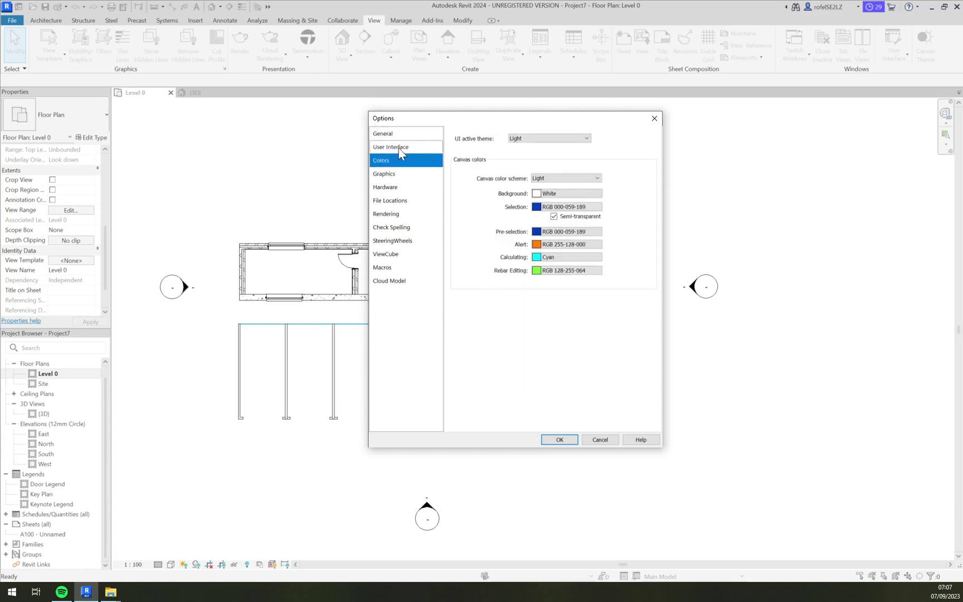
pyautogui.click(585, 138)
pyautogui.click(512, 144)
pyautogui.click(578, 139)
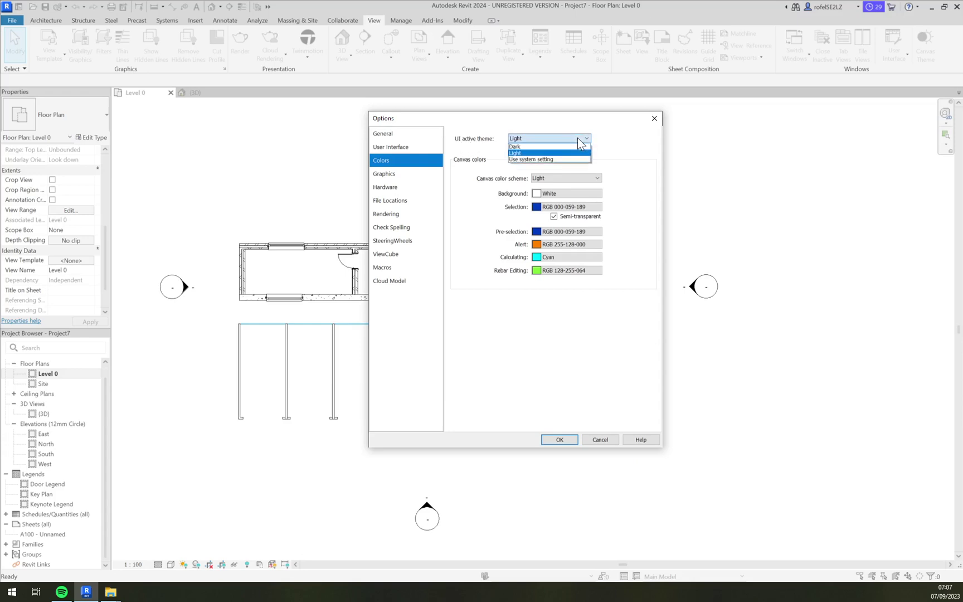
pyautogui.click(533, 146)
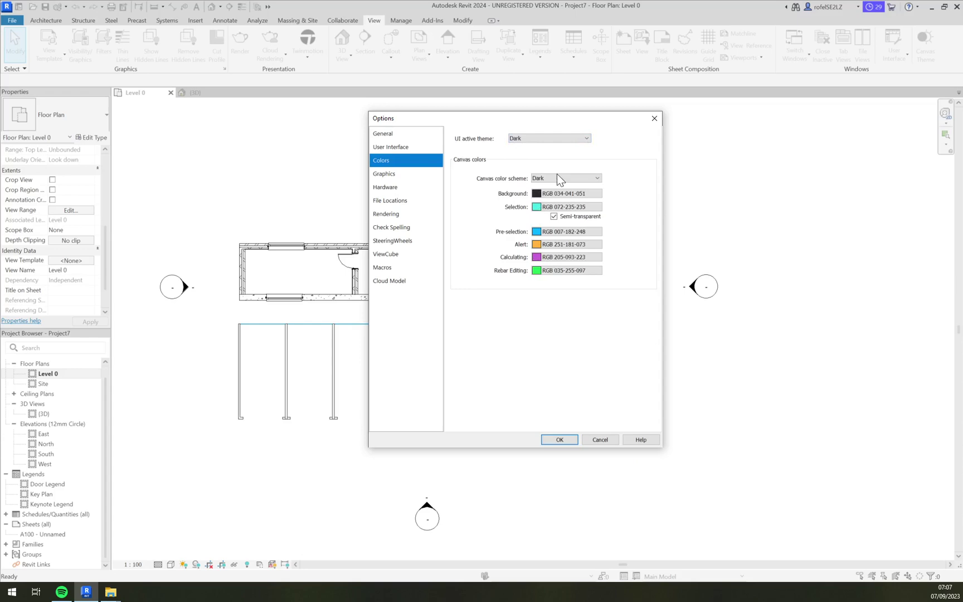
pyautogui.click(568, 439)
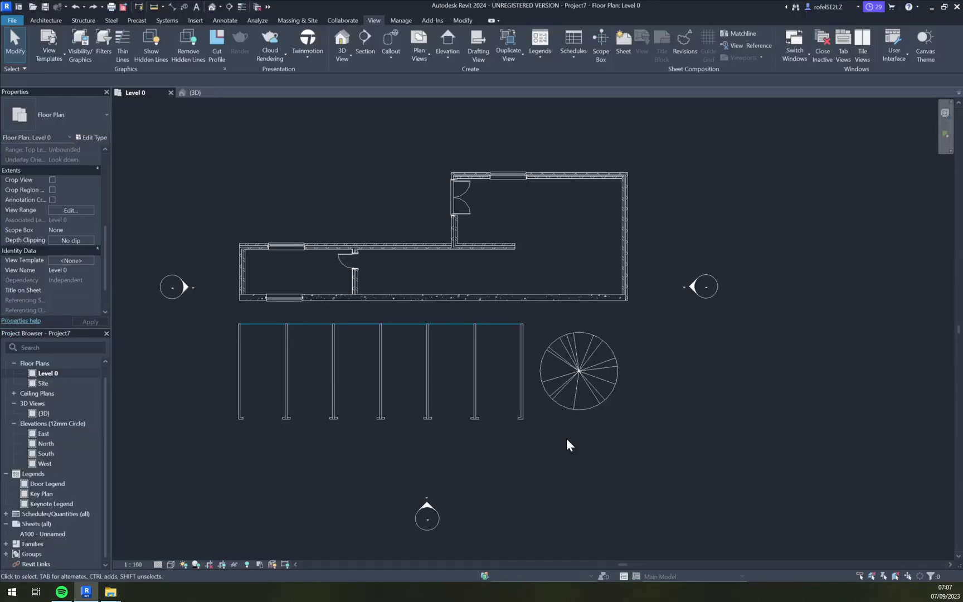
pyautogui.scroll(-3, 567, 439)
pyautogui.scroll(4, 566, 439)
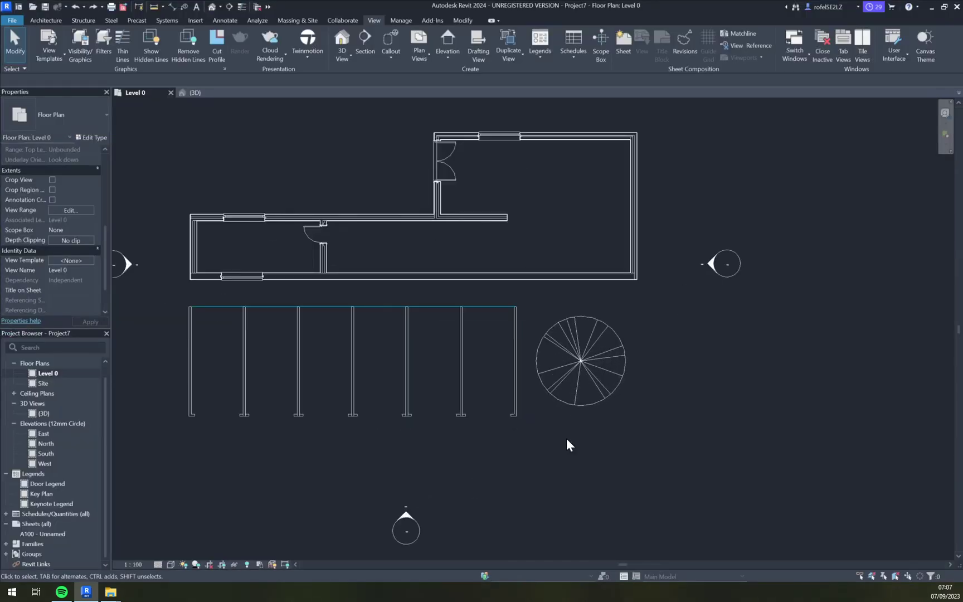
pyautogui.scroll(-1, 507, 435)
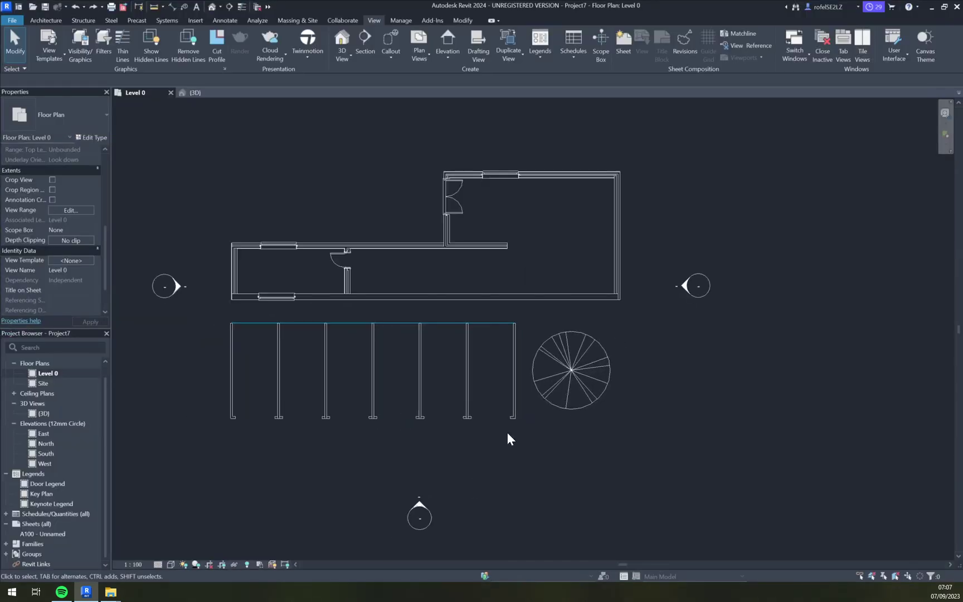
# - Change the UI active theme to 'Use system setting' in Options > Colors, keeping the Dark canvas
pyautogui.click(12, 21)
pyautogui.click(163, 274)
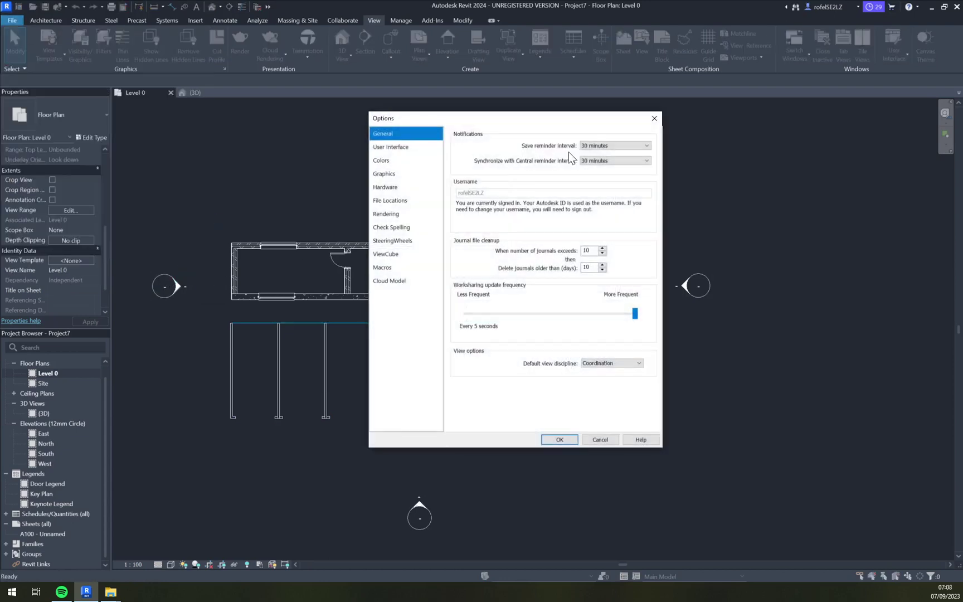
pyautogui.click(383, 160)
pyautogui.click(539, 139)
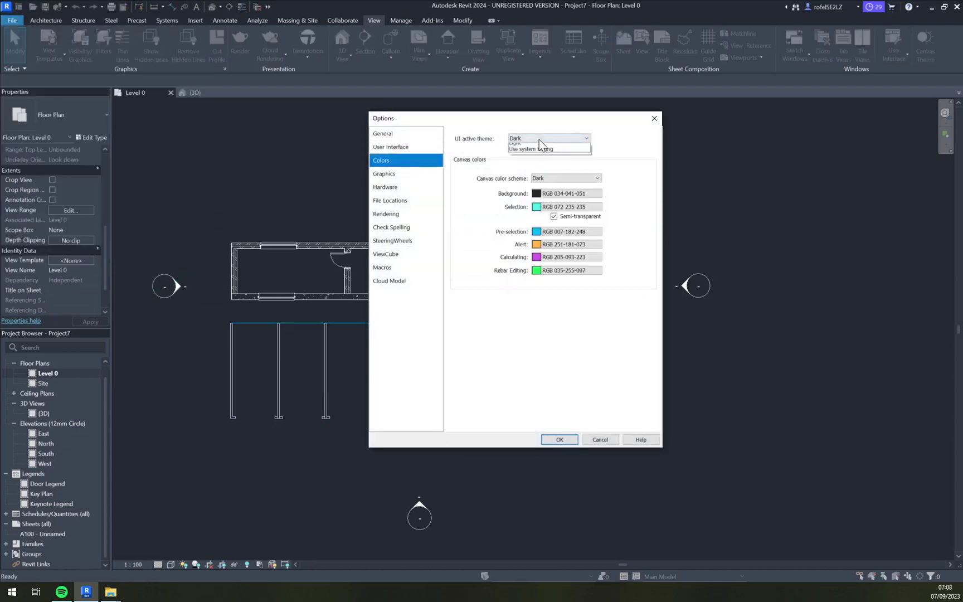
pyautogui.click(540, 159)
pyautogui.click(559, 439)
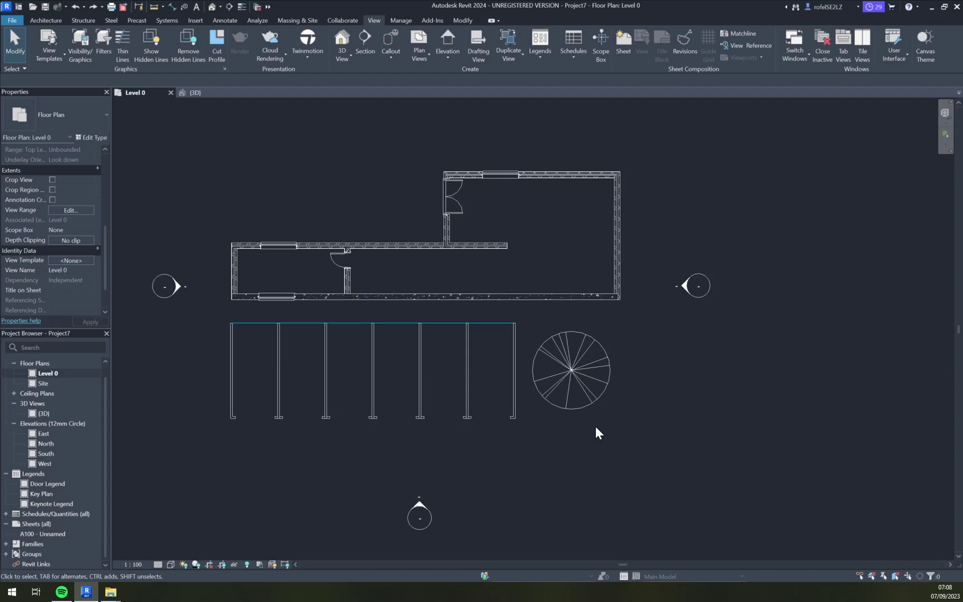
# - Review the Dark canvas scheme and background colour RGB 034-041-051, closing Options unchanged
pyautogui.click(13, 20)
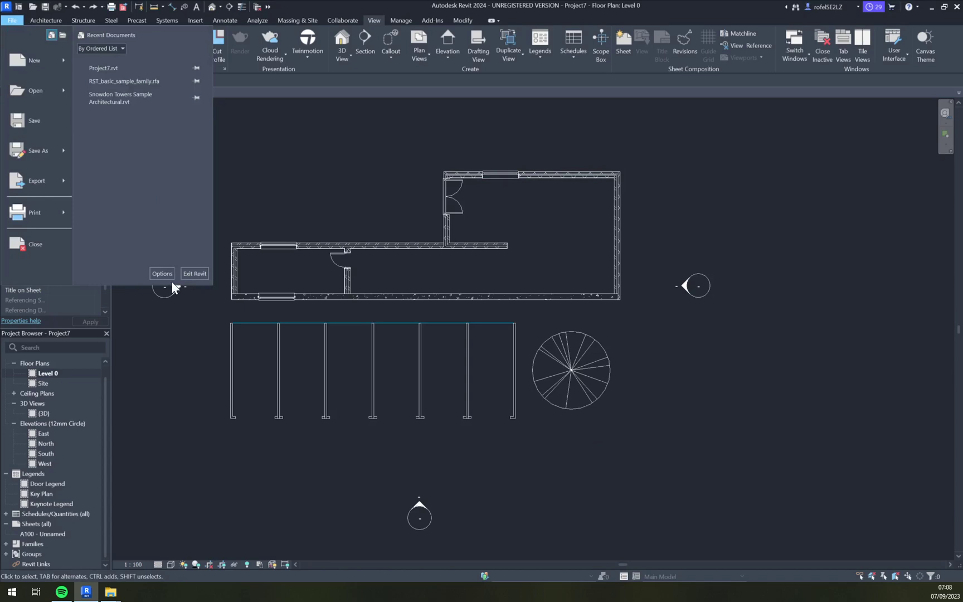
pyautogui.click(166, 274)
pyautogui.click(393, 163)
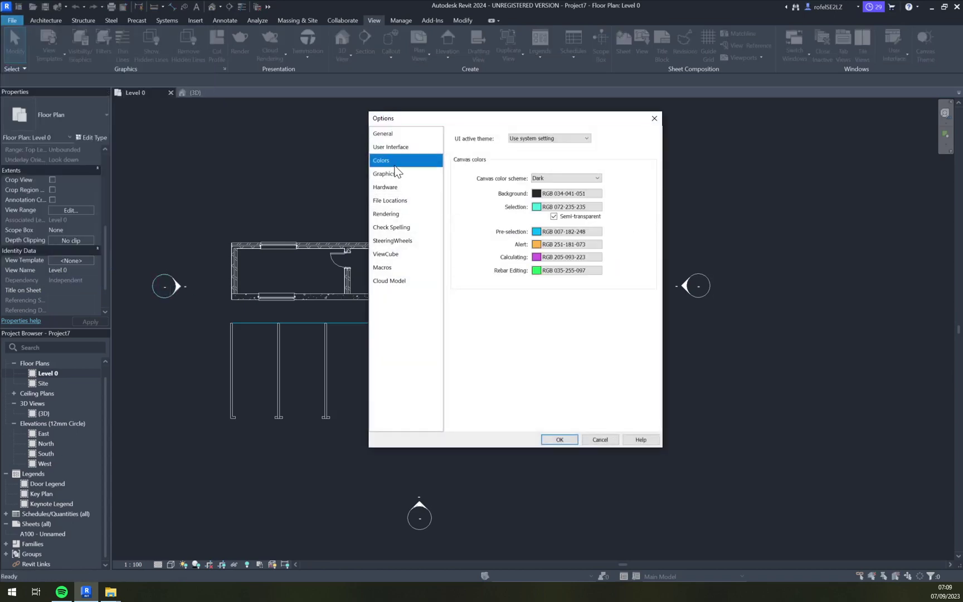
pyautogui.click(552, 180)
pyautogui.click(552, 180)
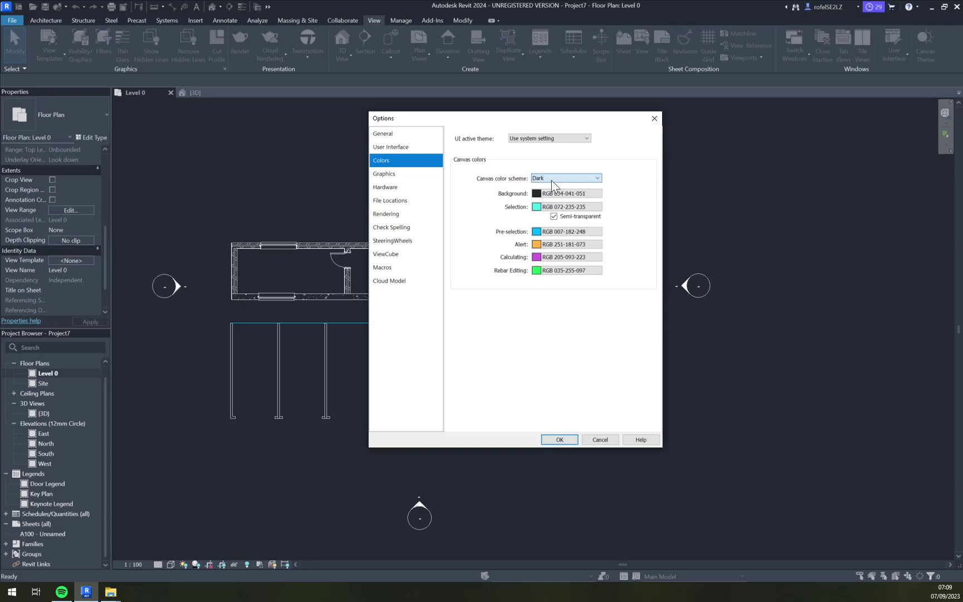
pyautogui.click(592, 193)
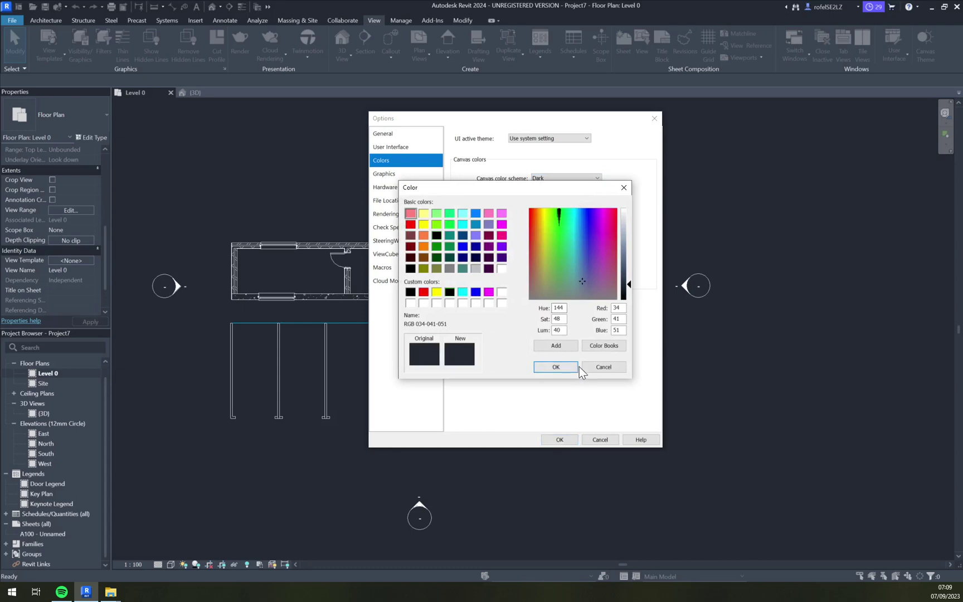
pyautogui.click(557, 366)
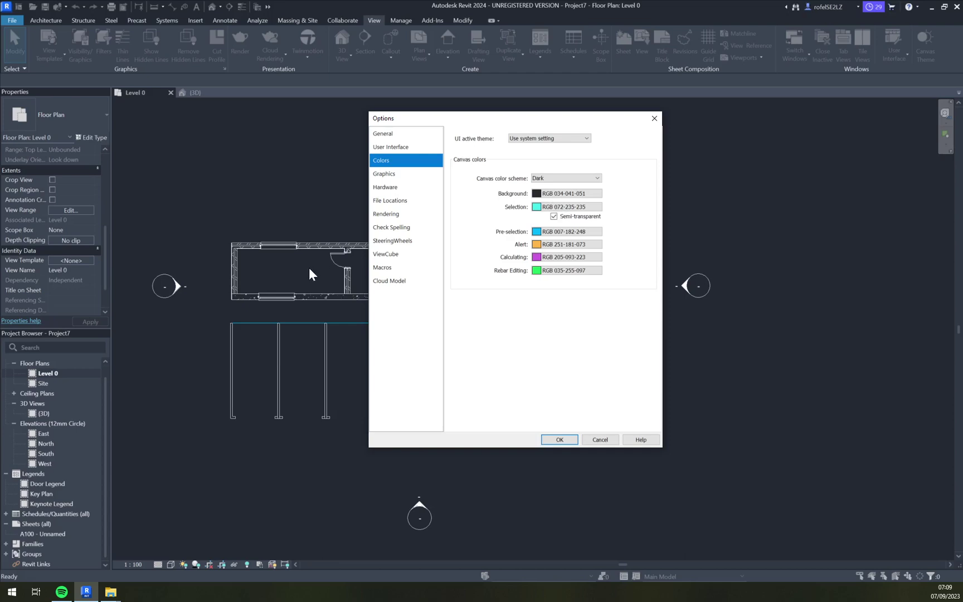
pyautogui.click(315, 290)
pyautogui.click(559, 440)
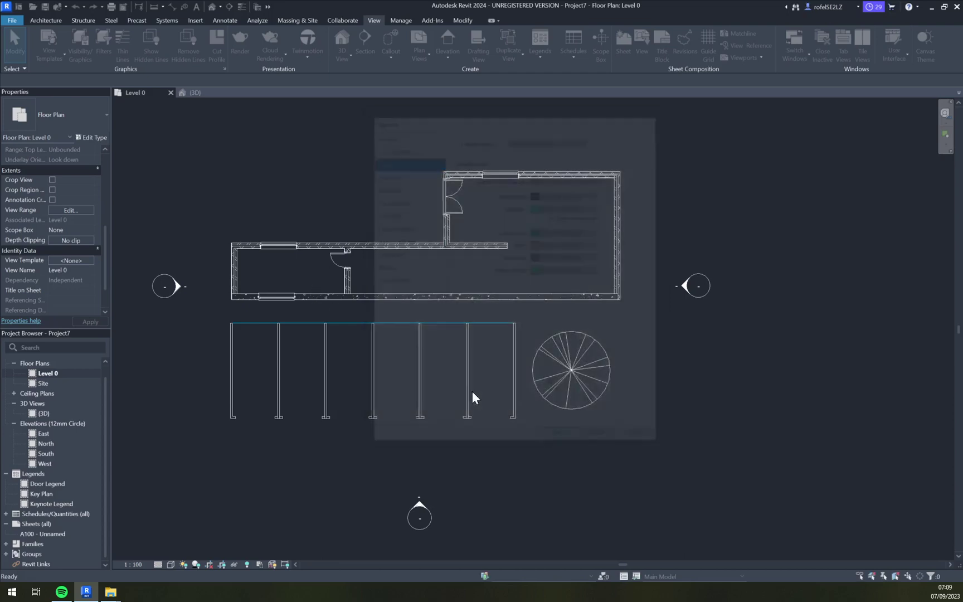
# - Select the bottom wall of the floor plan and zoom the view
pyautogui.click(367, 296)
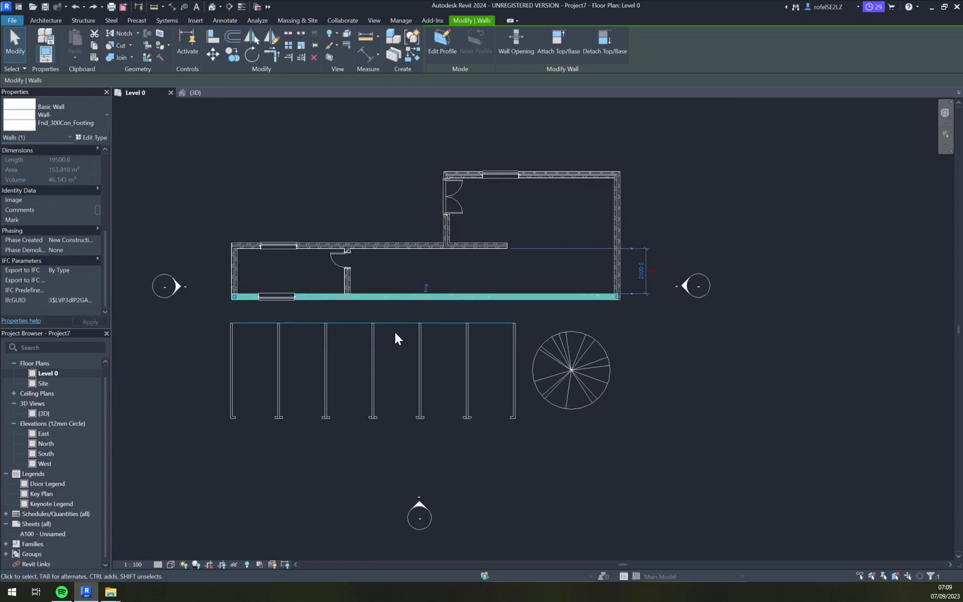
pyautogui.scroll(4, 395, 338)
pyautogui.scroll(-1, 335, 269)
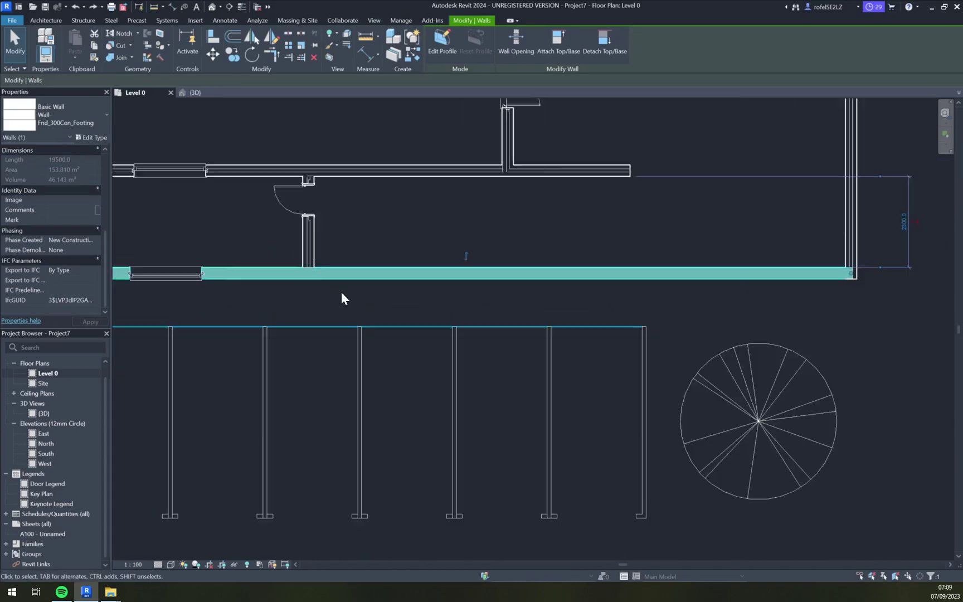
pyautogui.scroll(-2, 341, 298)
# - Reopen Options on the Colors page to recheck the Dark canvas colour values
pyautogui.click(17, 21)
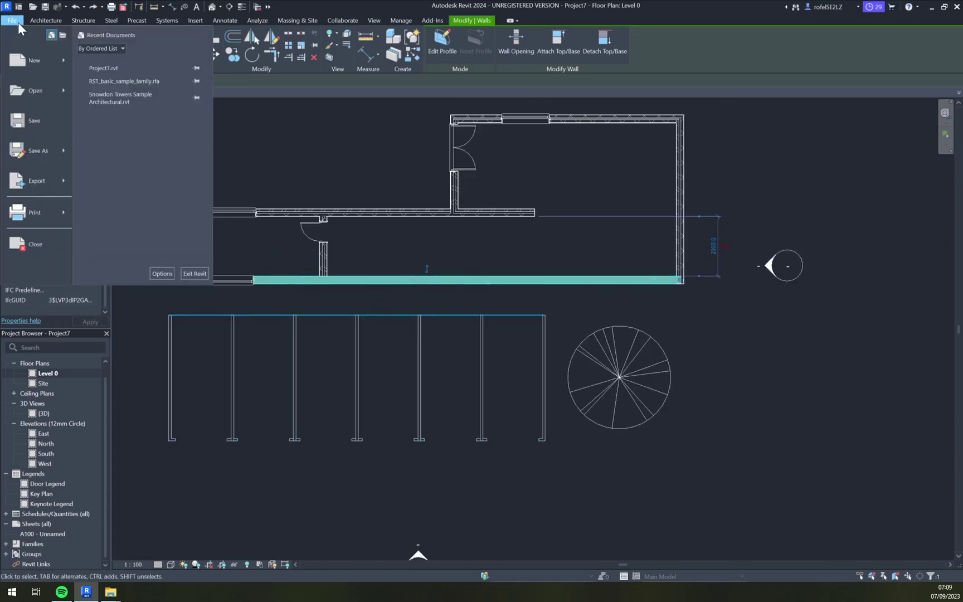
pyautogui.click(163, 273)
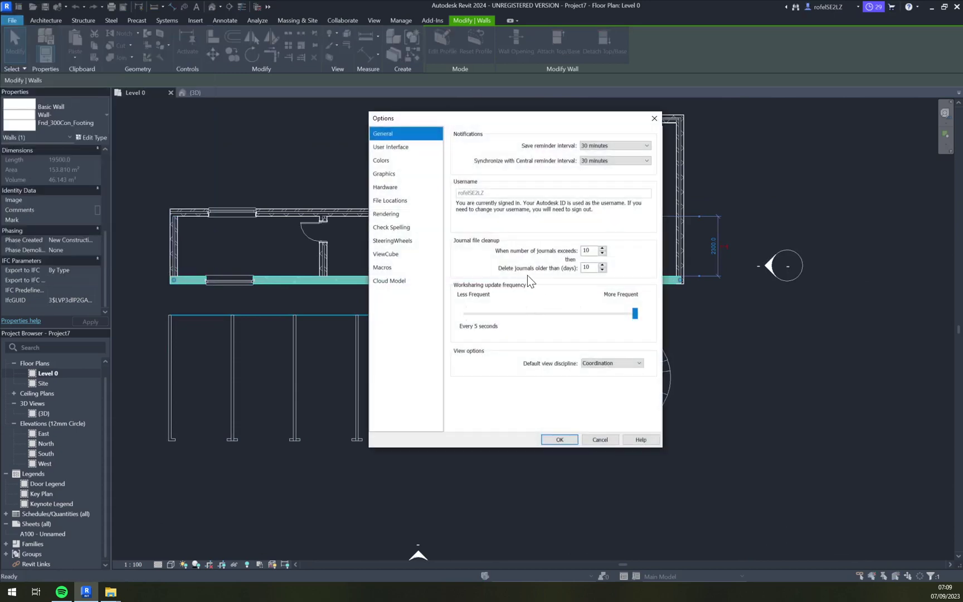
pyautogui.click(383, 174)
pyautogui.click(386, 161)
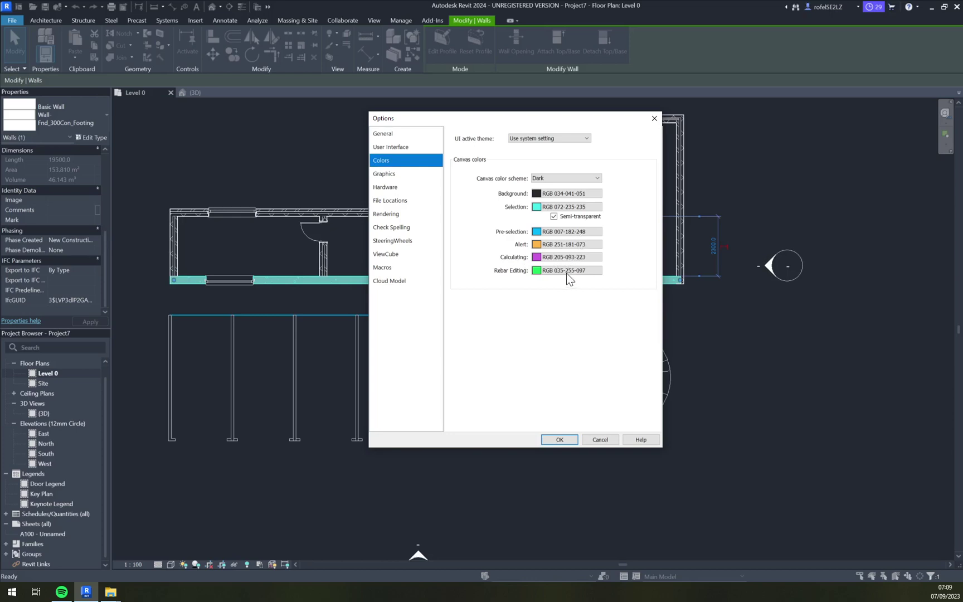
pyautogui.click(564, 443)
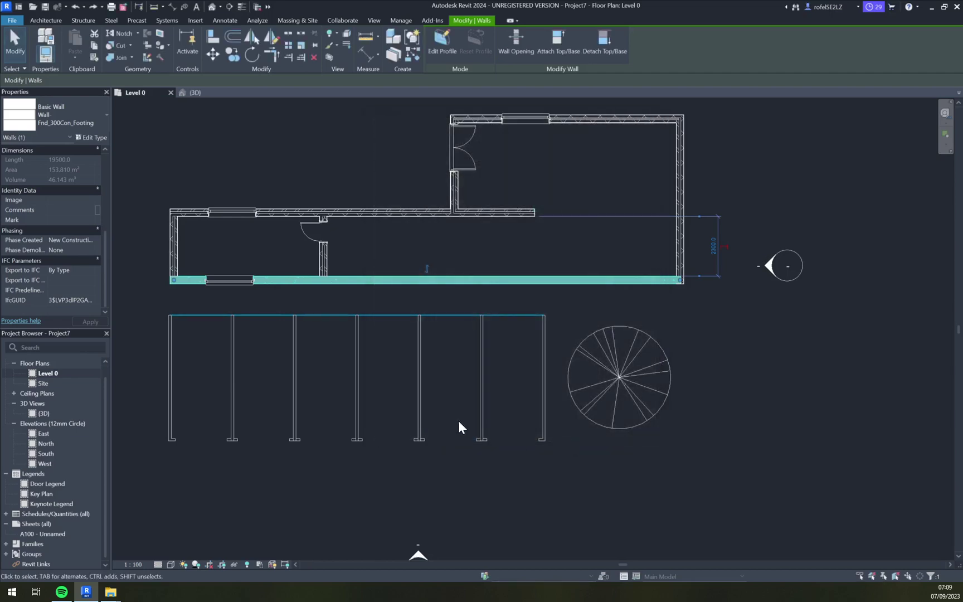
pyautogui.click(587, 467)
pyautogui.scroll(-2, 586, 467)
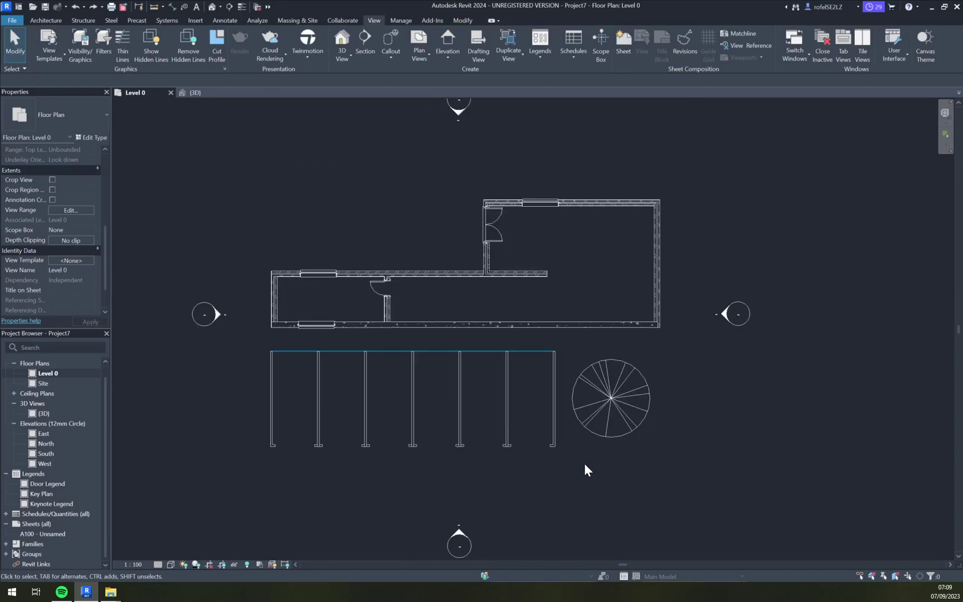
pyautogui.scroll(1, 585, 467)
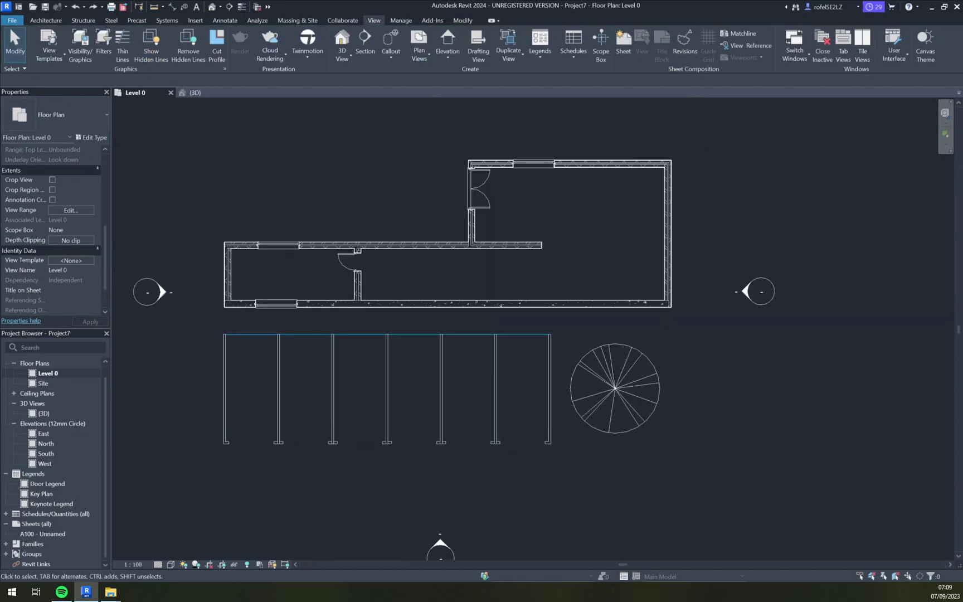